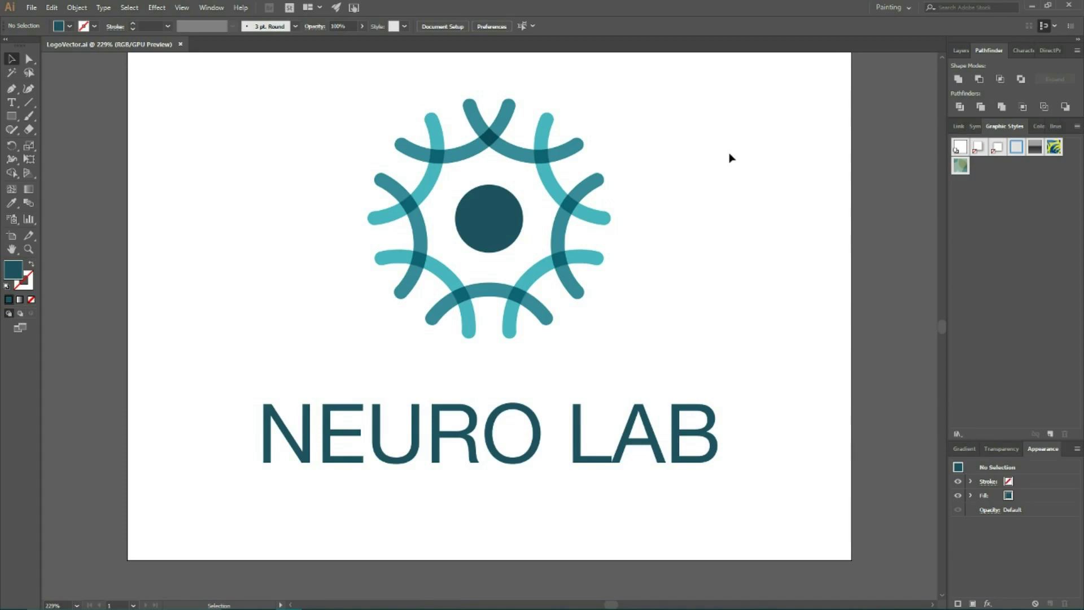
# - Export all the NEURO LAB artwork to the Desktop as a layered LogoVector.psd at High (300 ppi)
pyautogui.moveTo(184, 97); pyautogui.dragTo(789, 484)
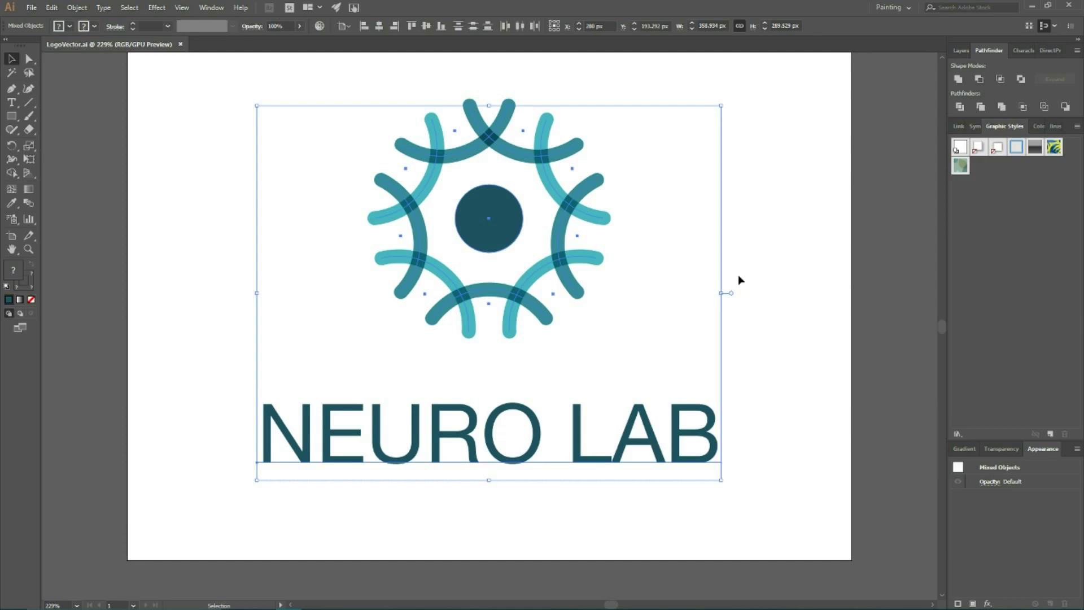
pyautogui.click(31, 7)
pyautogui.moveTo(71, 210)
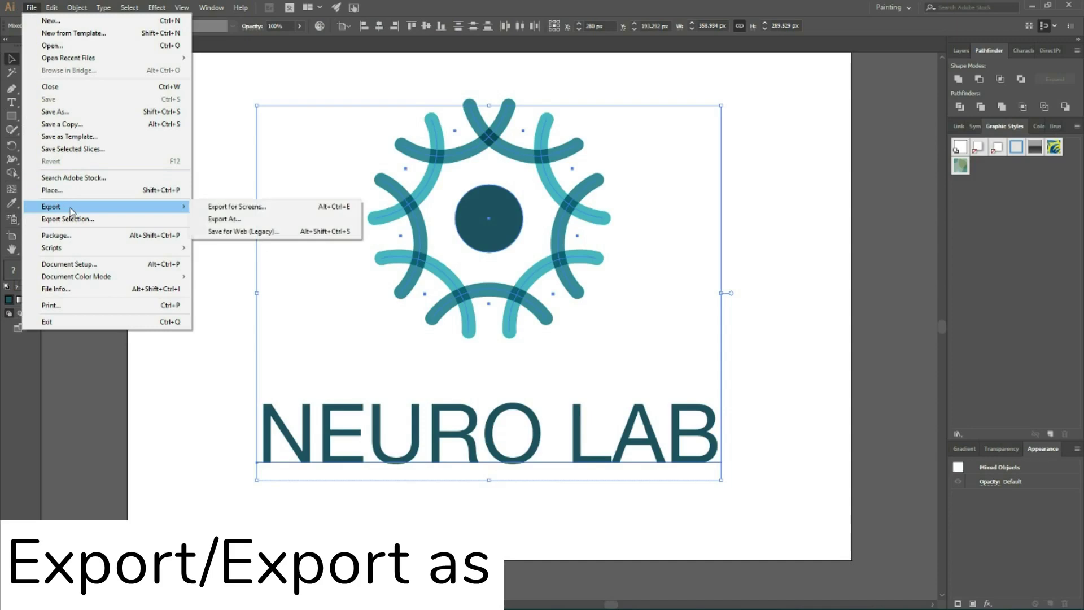
pyautogui.click(248, 219)
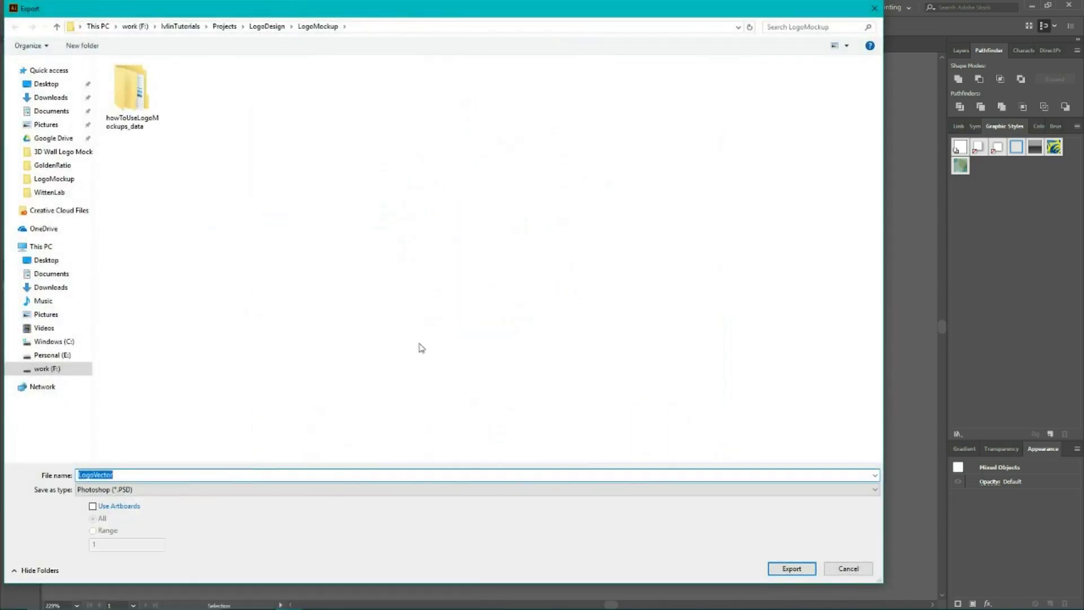
pyautogui.click(125, 495)
pyautogui.click(125, 495)
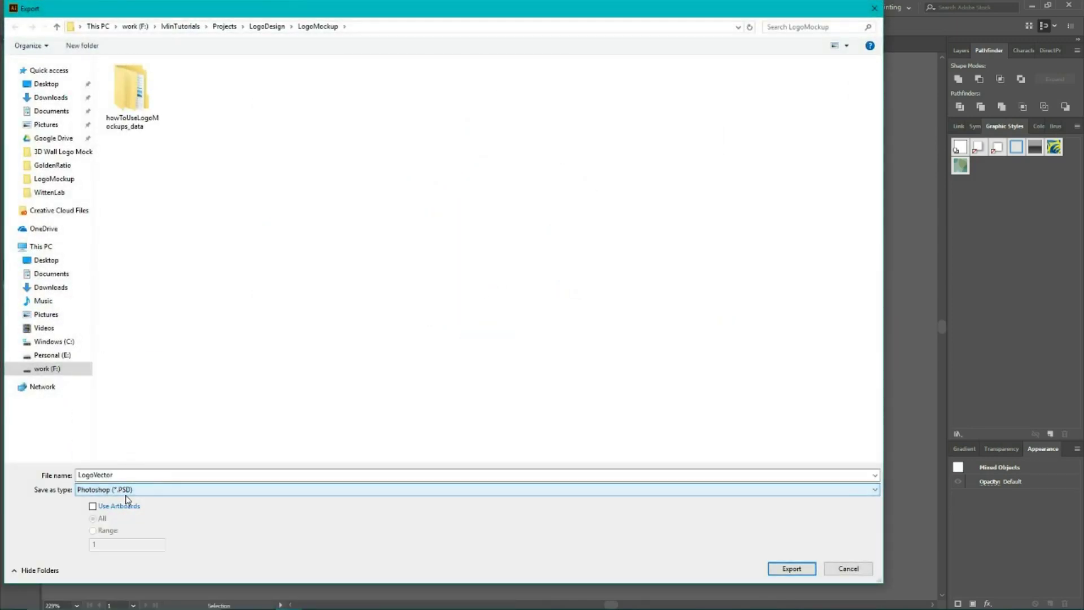
pyautogui.click(46, 84)
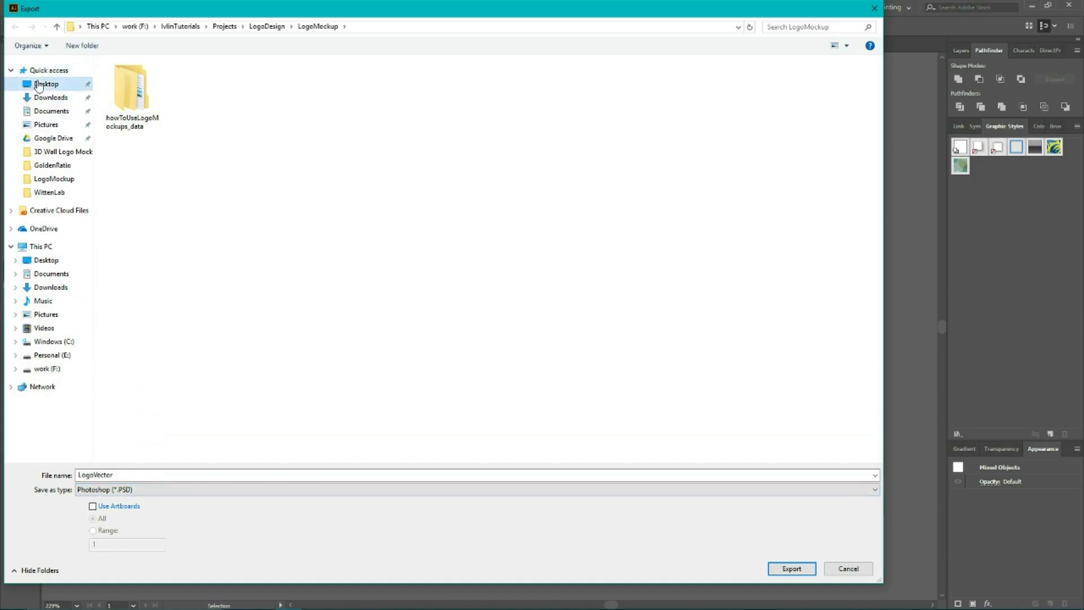
pyautogui.click(792, 568)
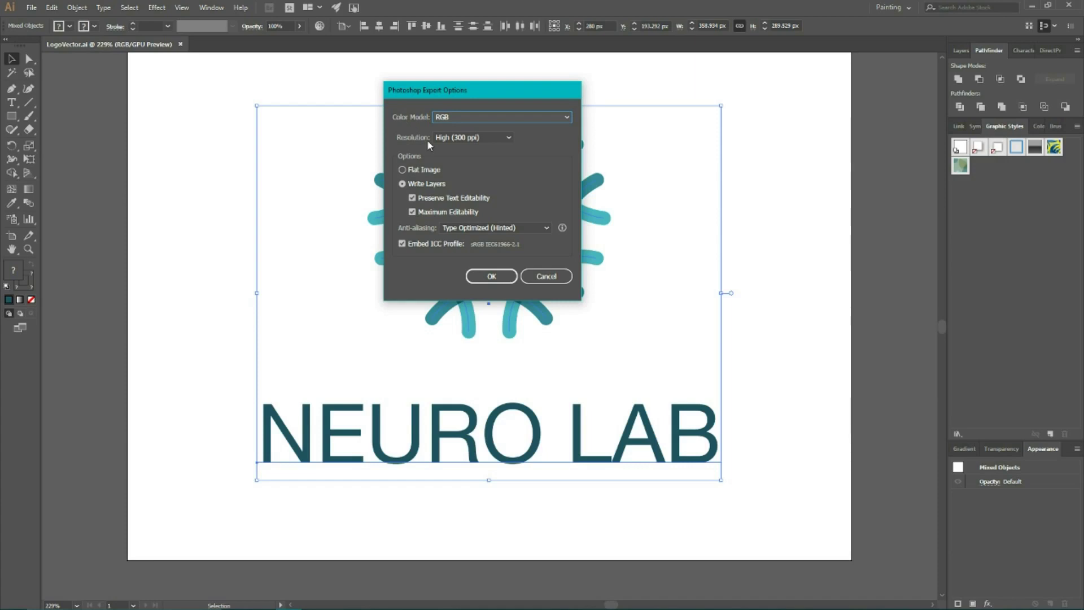
pyautogui.click(497, 275)
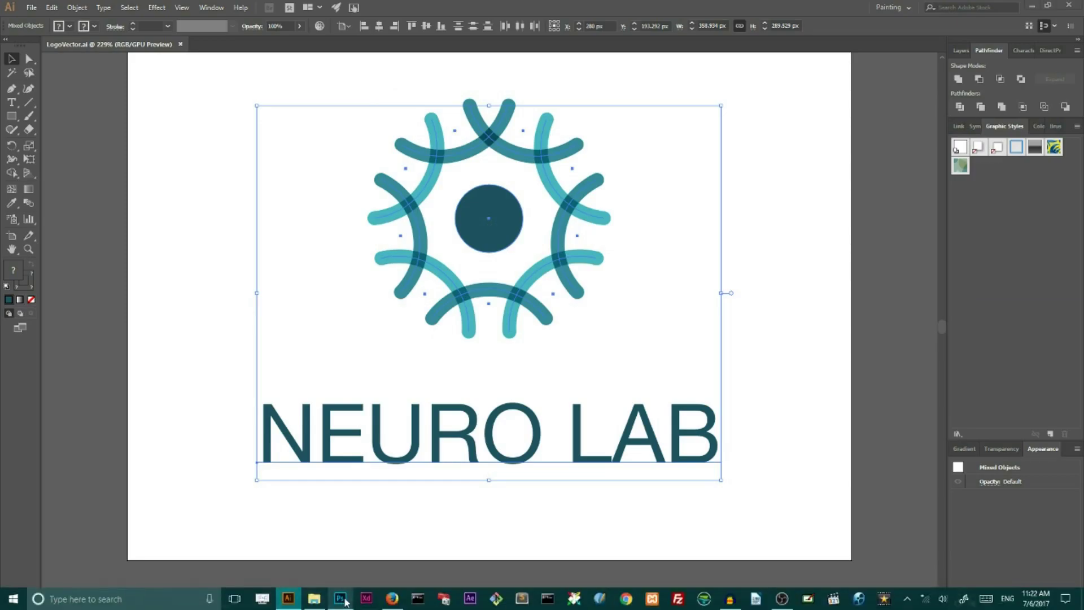
pyautogui.click(340, 599)
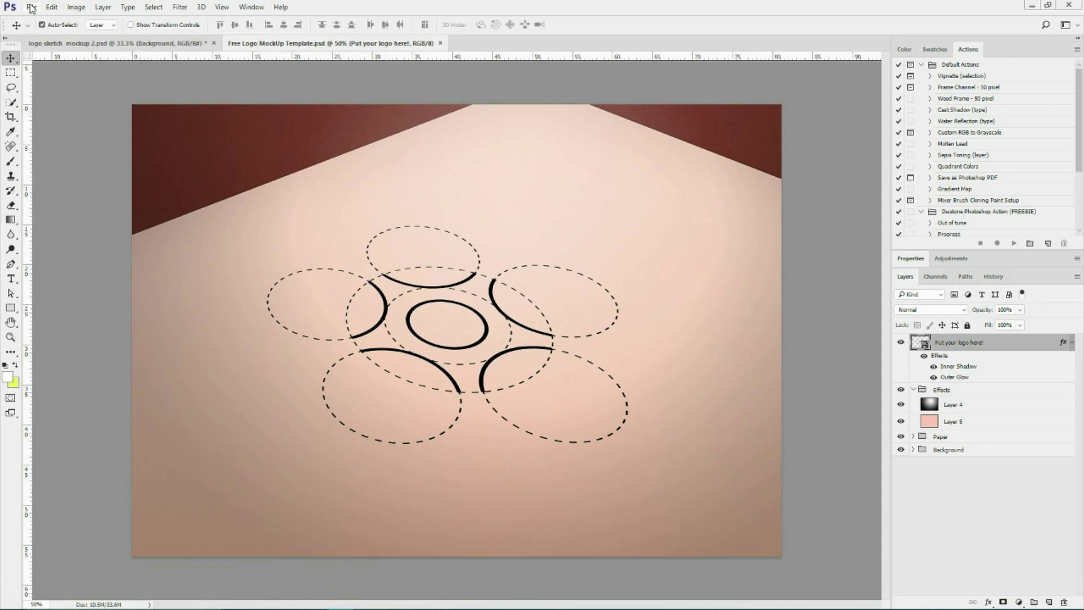
# - Minimize Photoshop and Illustrator to uncover the 3D Wall Logo MockUp 2 folder
pyautogui.click(1031, 5)
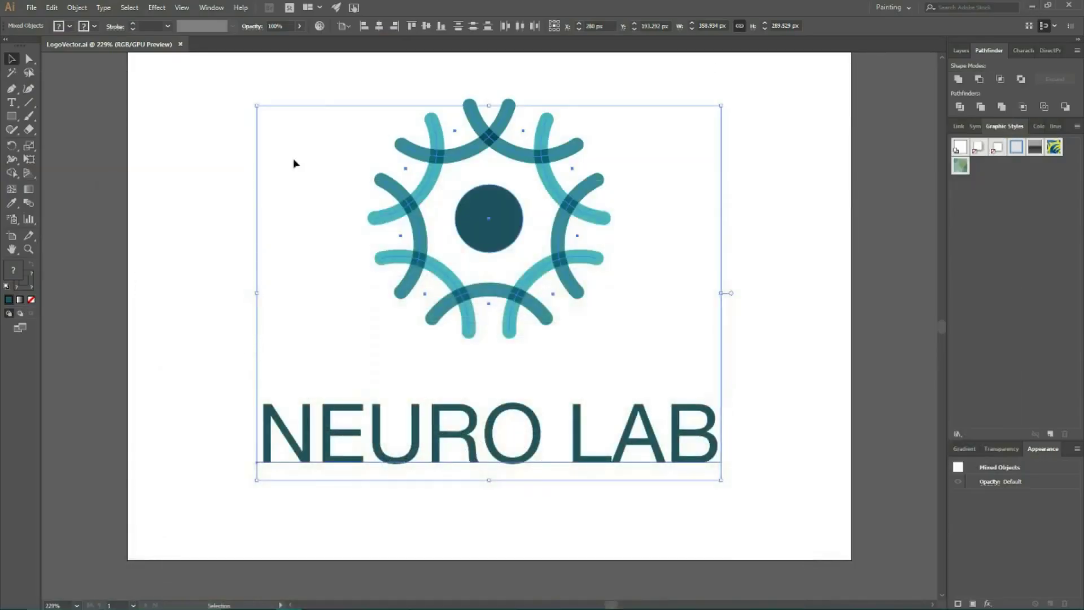
pyautogui.click(1031, 5)
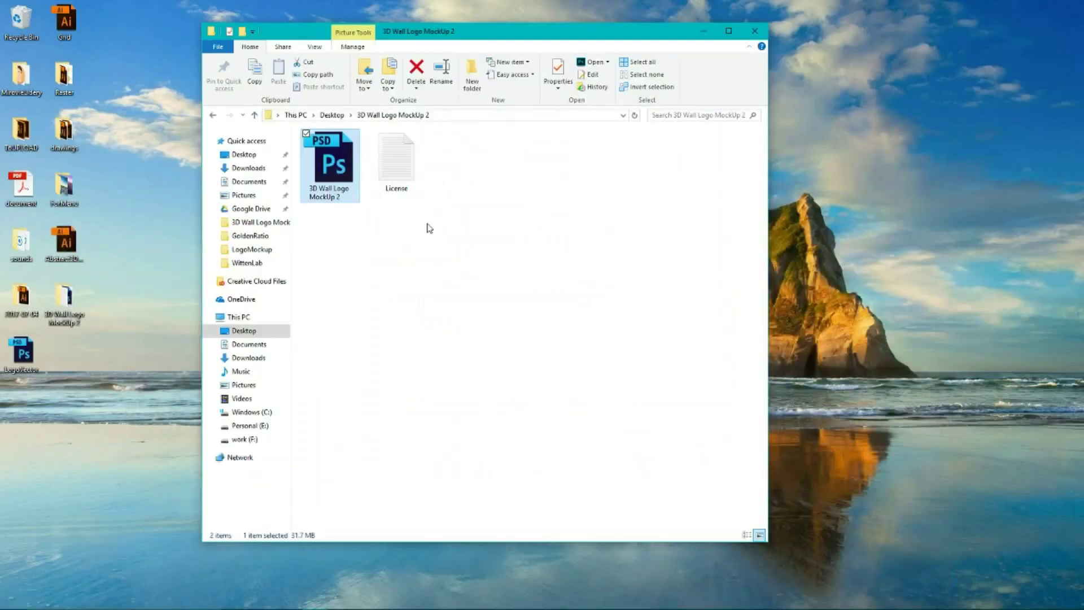
# - Open 3D Wall Logo MockUp 2.psd from the mockup folder in Photoshop
pyautogui.click(462, 238)
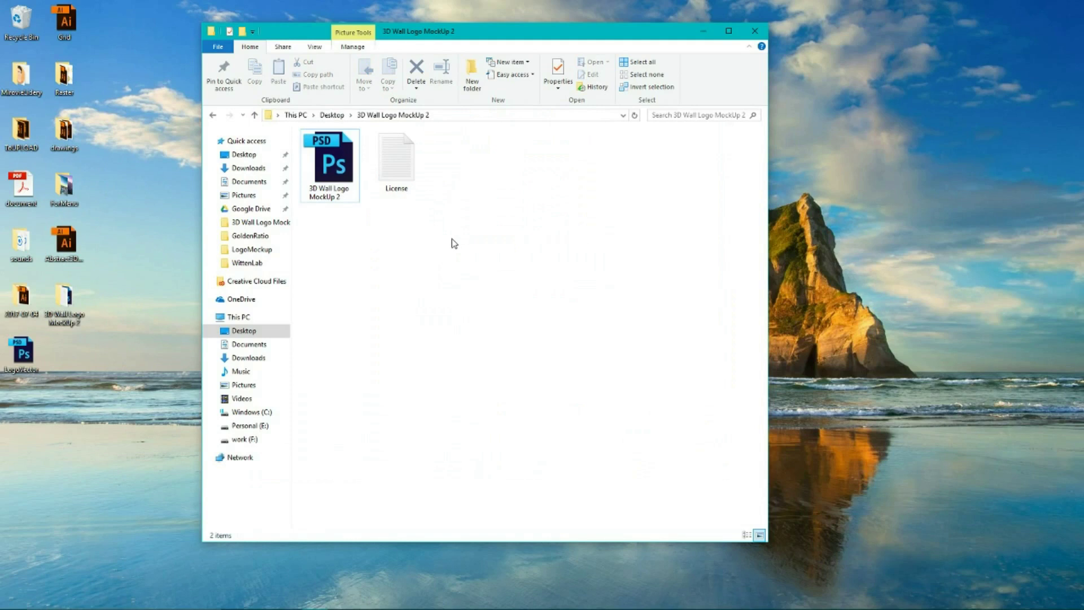
pyautogui.doubleClick(329, 154)
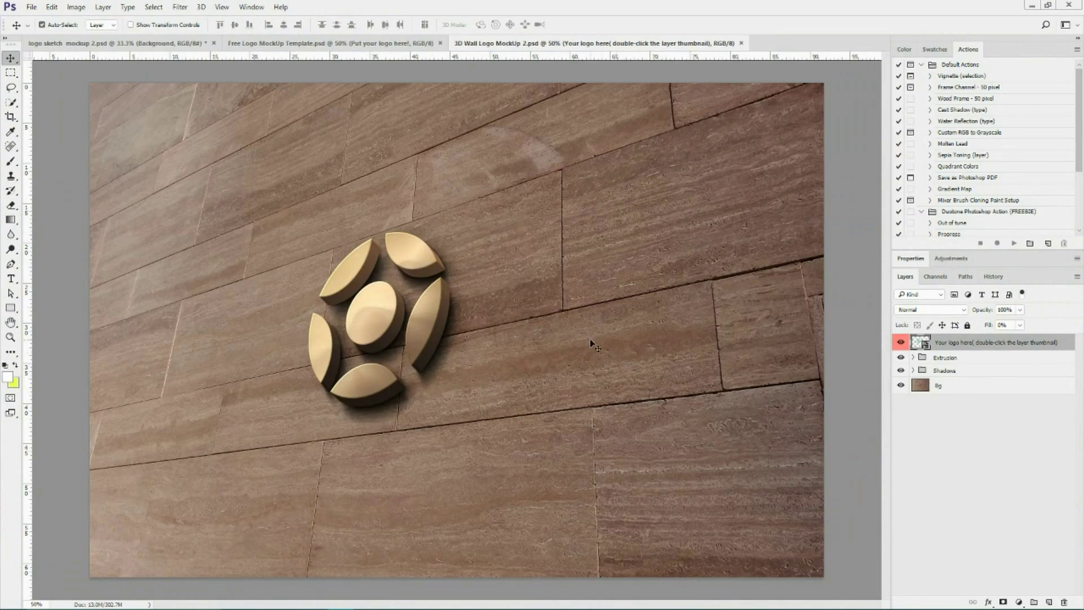
# - Open the 'Your logo here' smart object so its contents show as Shape 2.psb
pyautogui.doubleClick(915, 343)
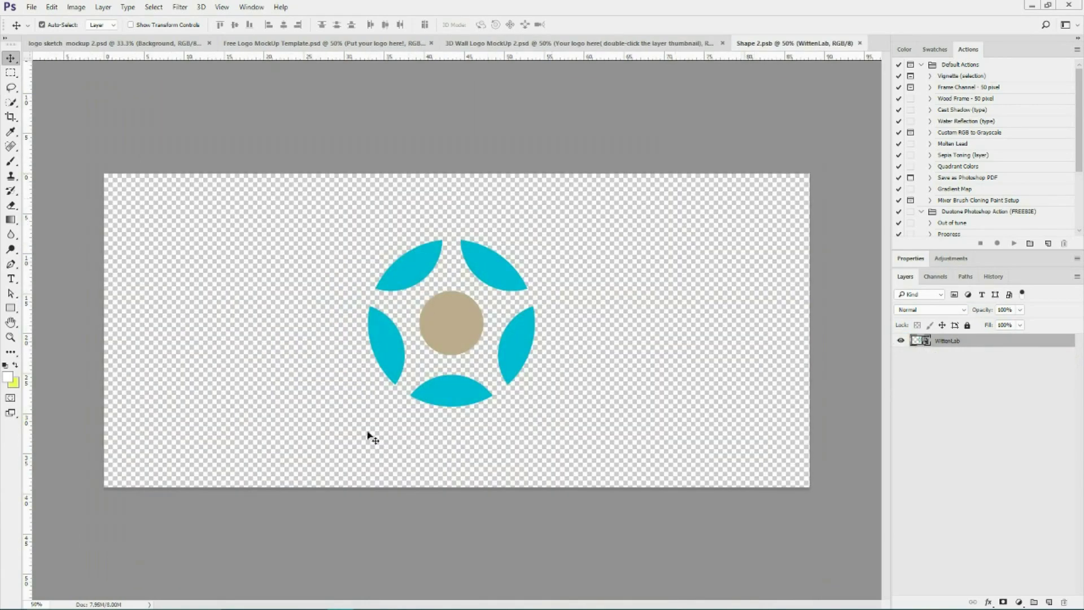
pyautogui.click(31, 8)
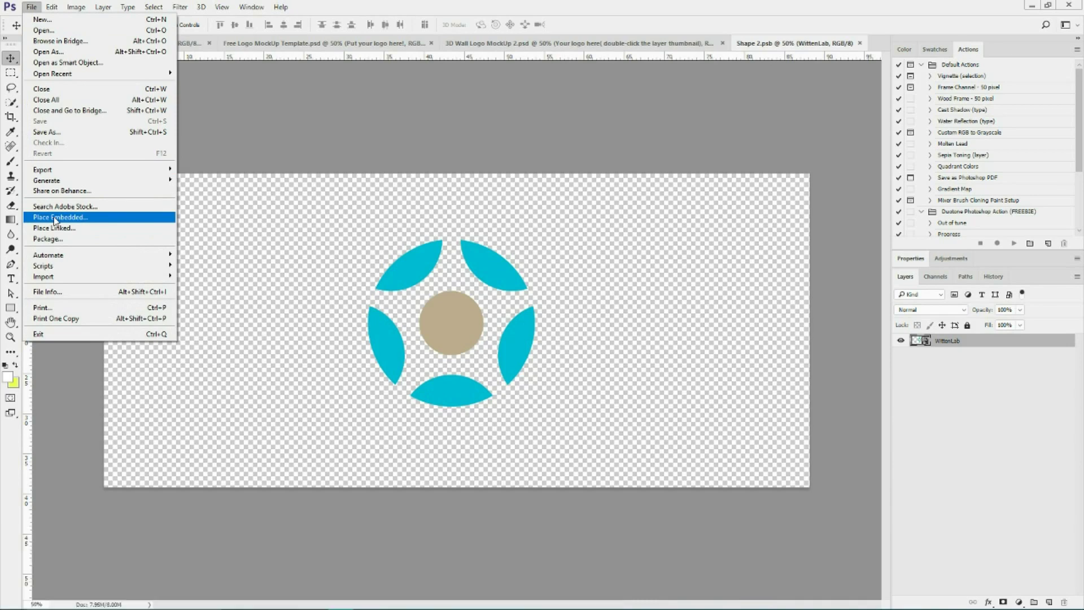
# - Place LogoVector.psd embedded into Shape 2.psb and scale it to about 322%
pyautogui.click(56, 218)
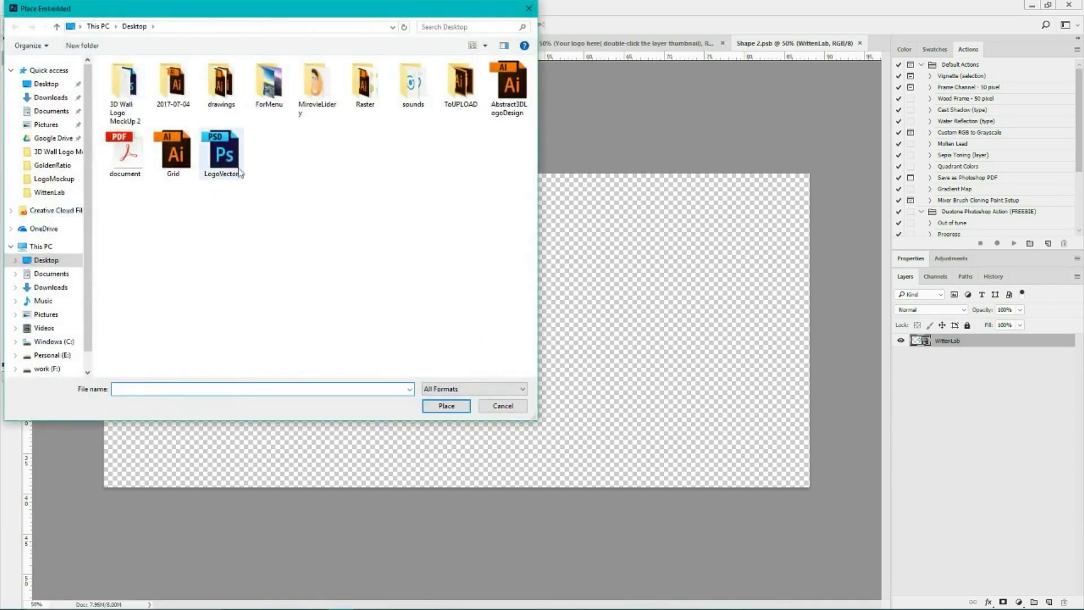
pyautogui.click(218, 146)
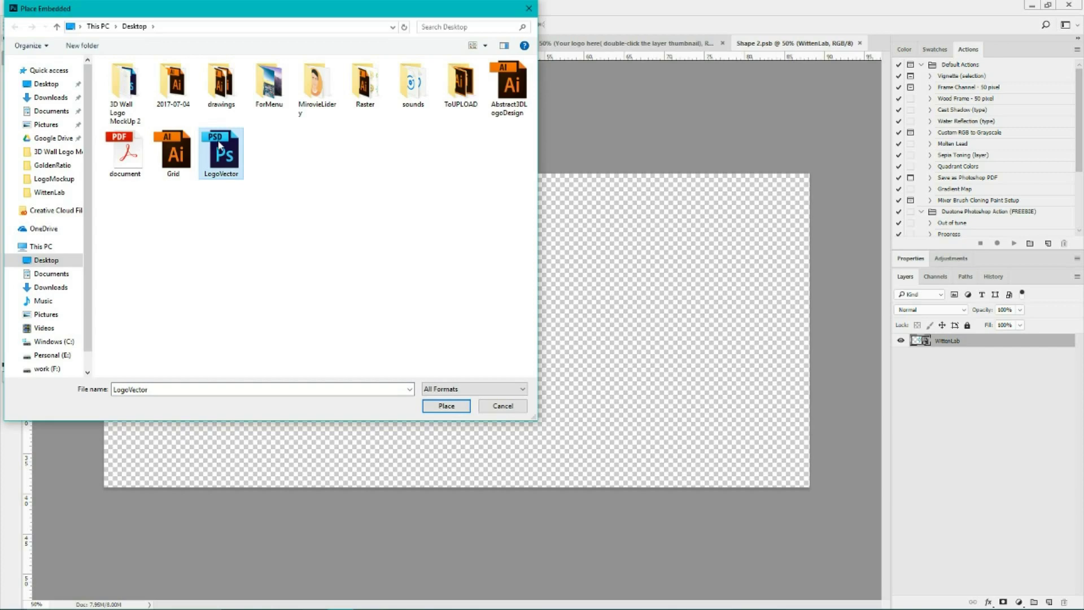
pyautogui.doubleClick(219, 154)
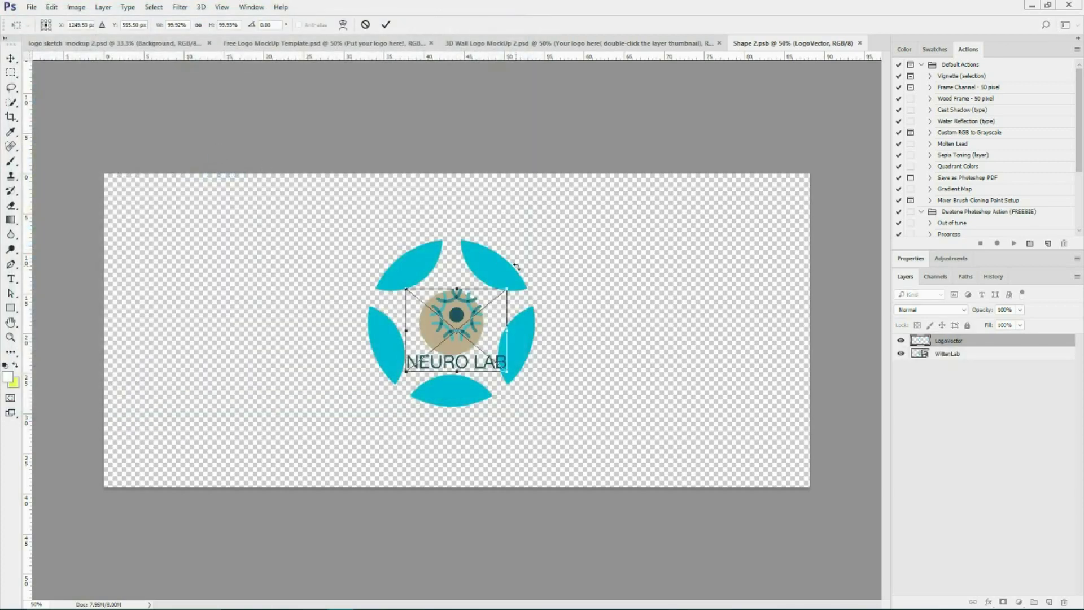
pyautogui.moveTo(507, 286); pyautogui.dragTo(630, 208)
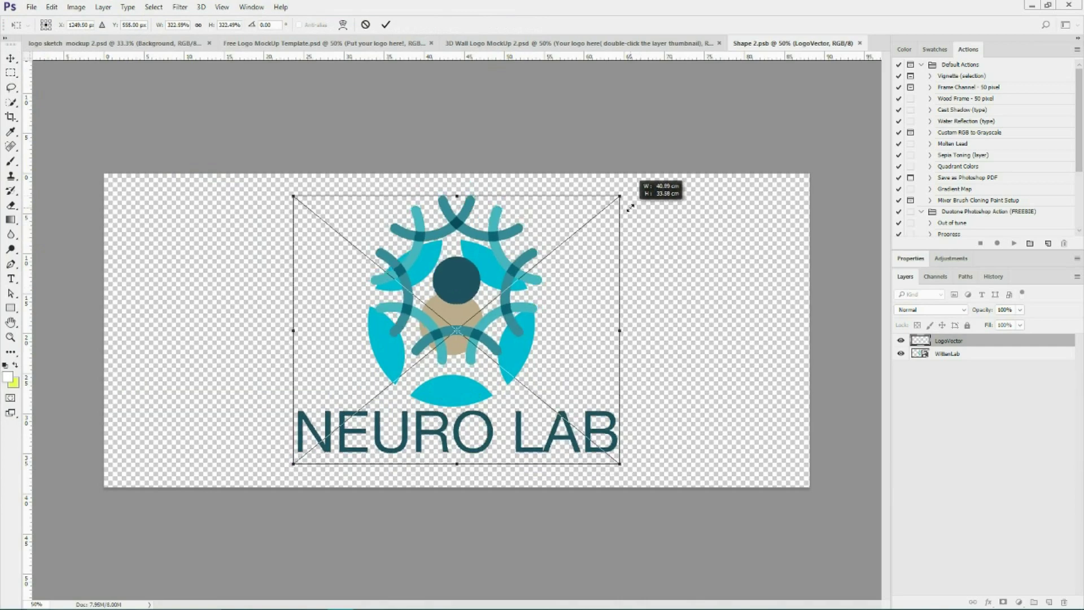
pyautogui.click(386, 28)
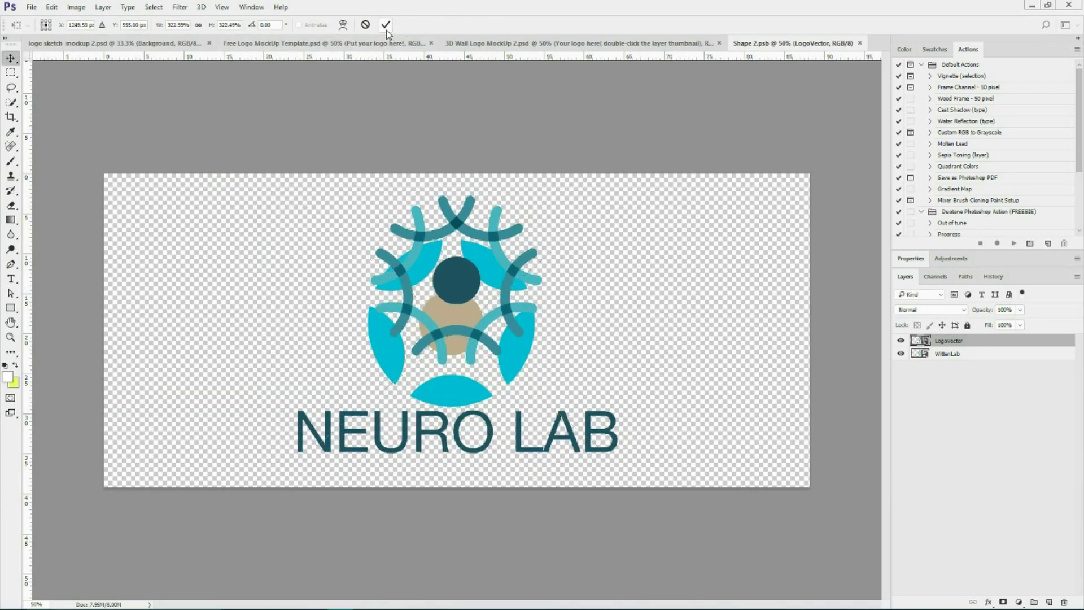
# - Delete the WittenLab sample layer, then save and close Shape 2.psb to update the wall mockup
pyautogui.click(975, 358)
pyautogui.press('Delete')
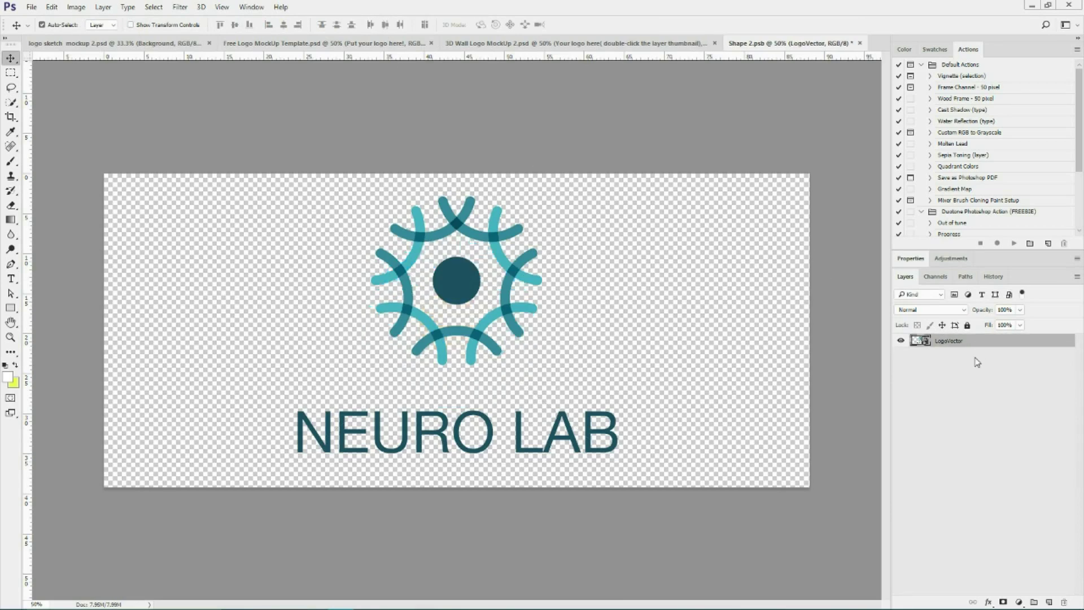
pyautogui.click(860, 43)
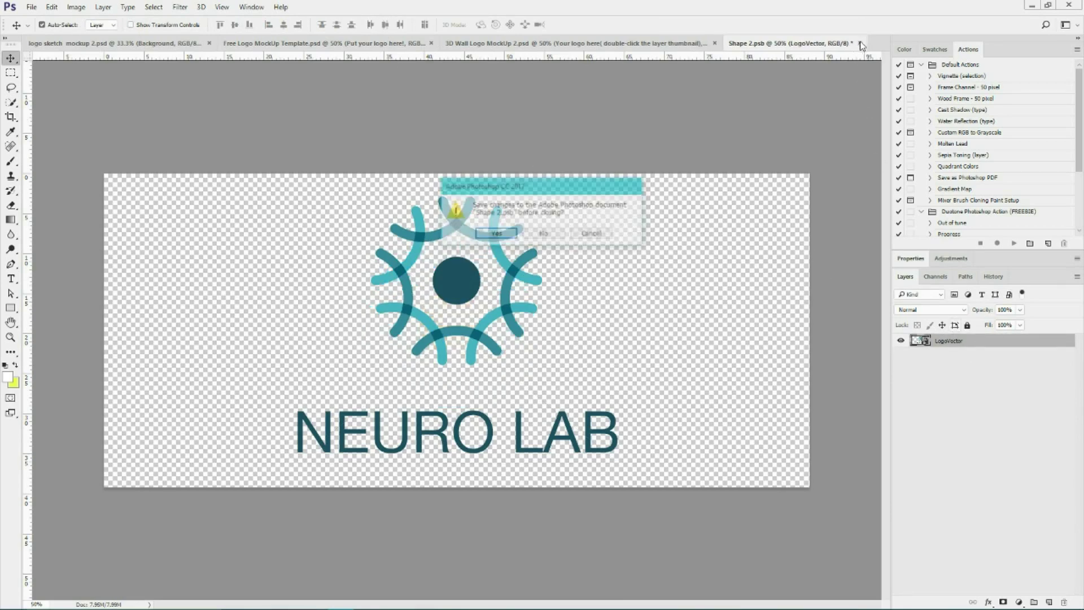
pyautogui.click(495, 234)
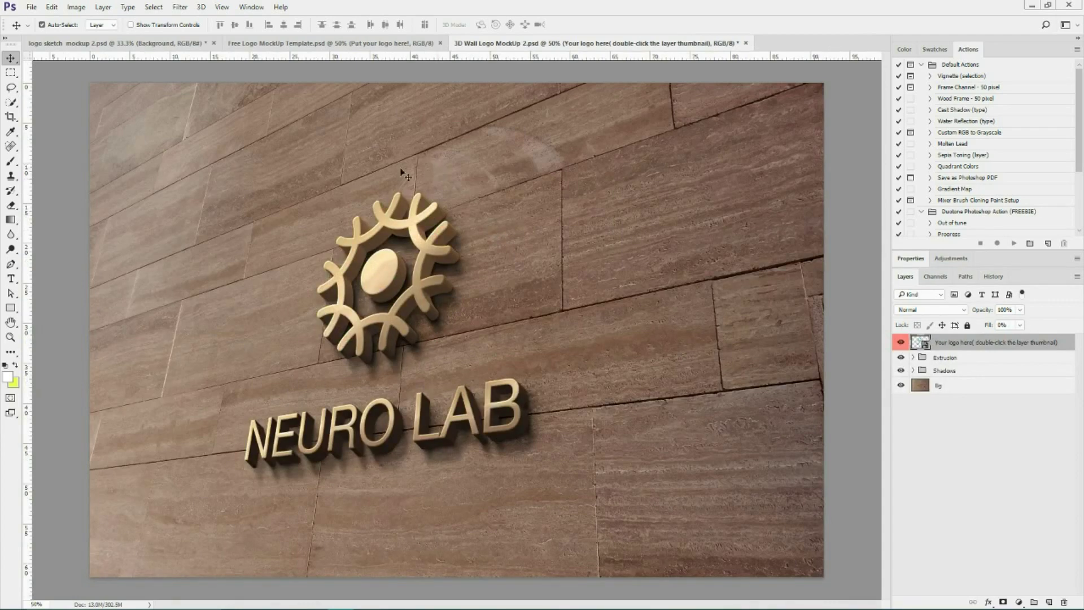
pyautogui.click(119, 44)
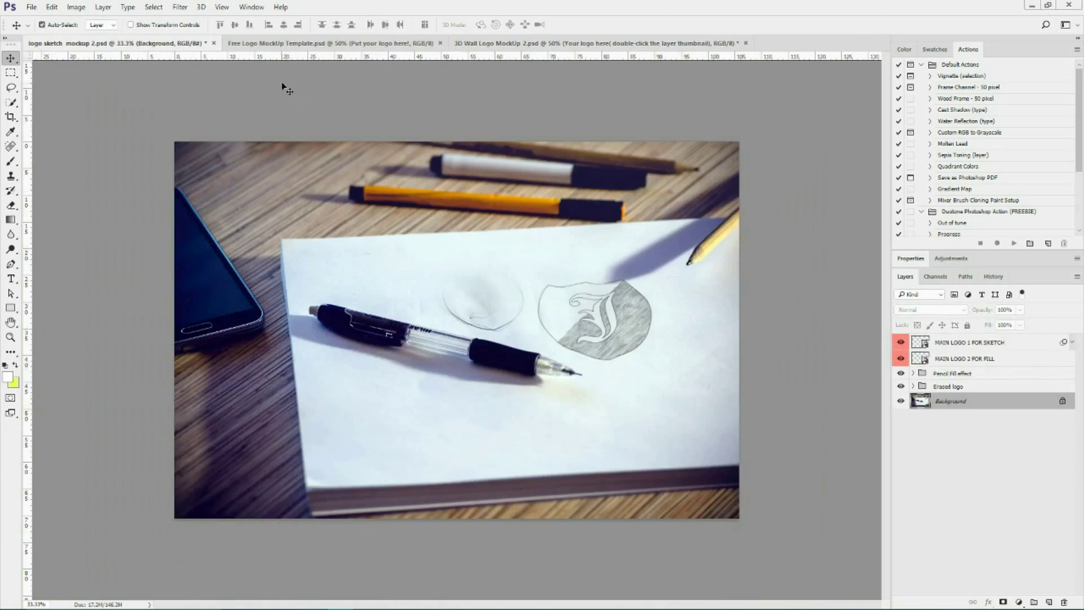
# - View the Free Logo MockUp Template, then return to LogoVector.ai in Illustrator
pyautogui.click(274, 45)
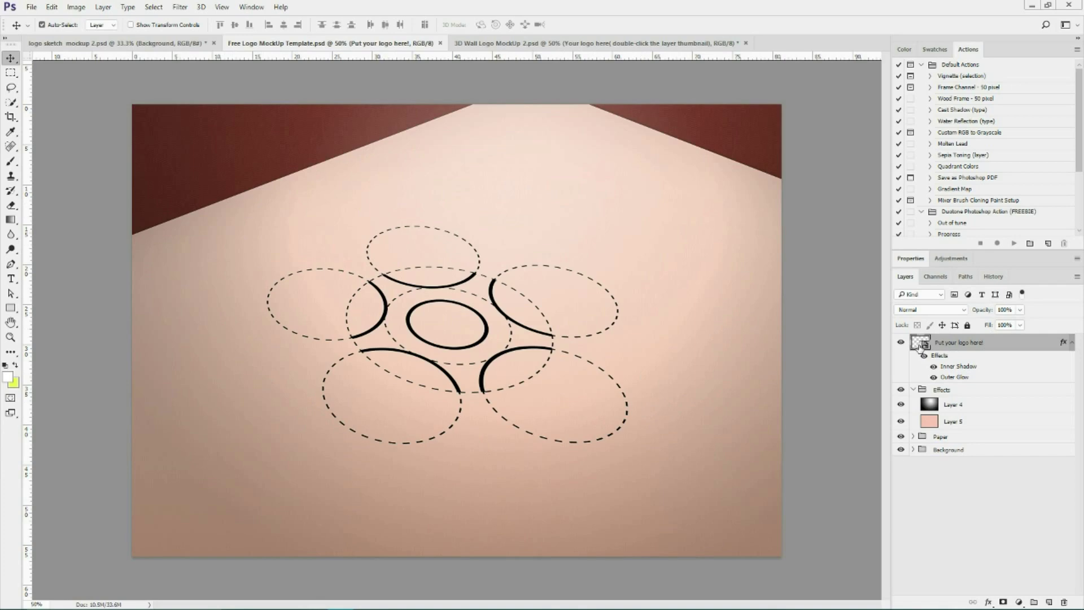
pyautogui.click(288, 598)
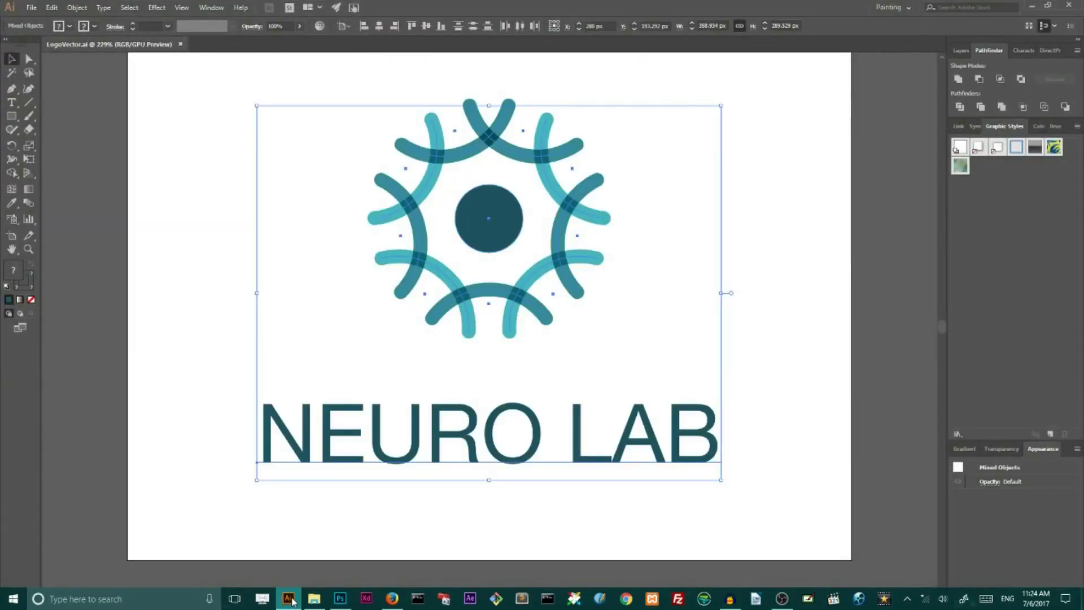
# - Save the logo for web as a transparent 560×400 PNG-24 named LogoVector on the Desktop
pyautogui.click(31, 7)
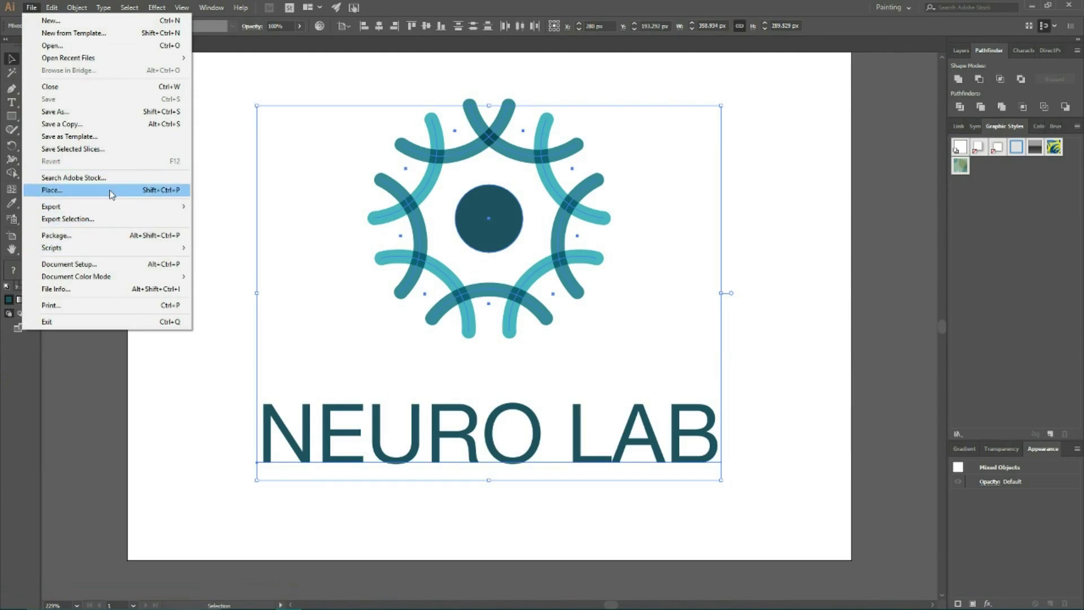
pyautogui.moveTo(135, 207)
pyautogui.click(221, 232)
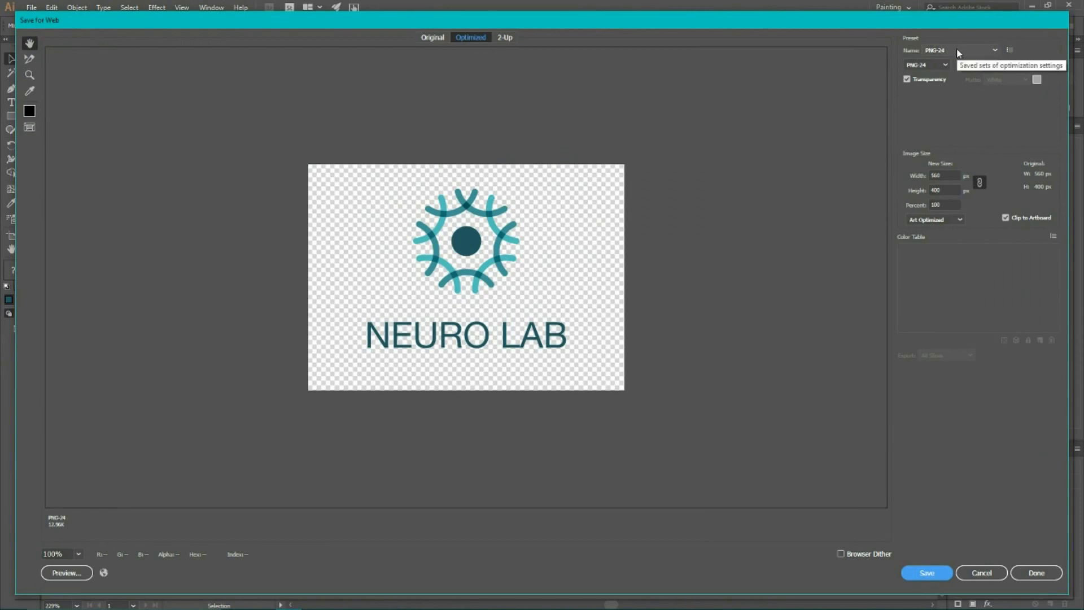
pyautogui.click(912, 569)
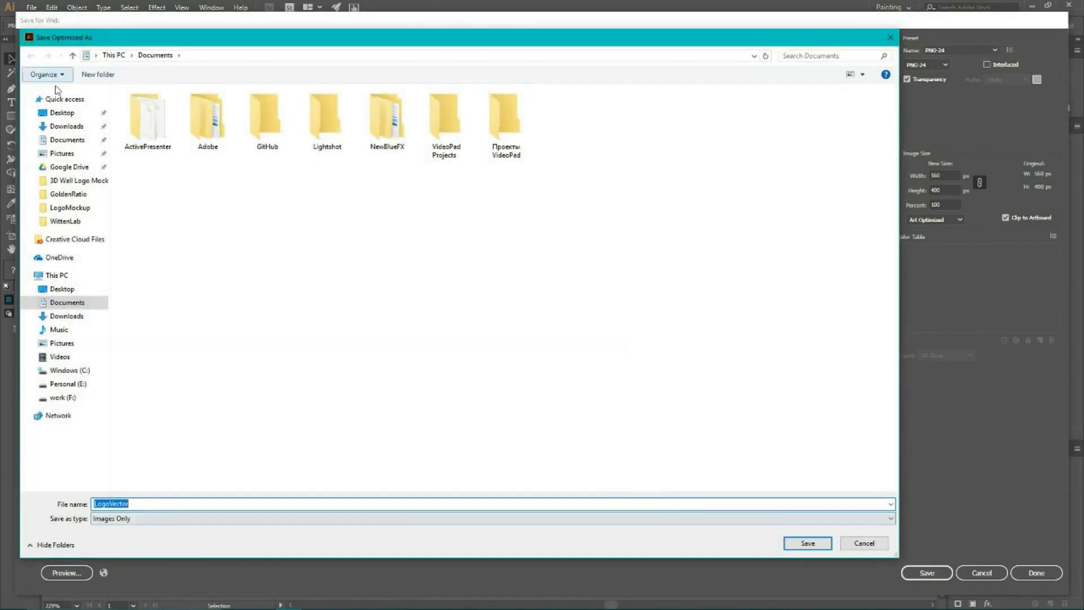
pyautogui.click(62, 112)
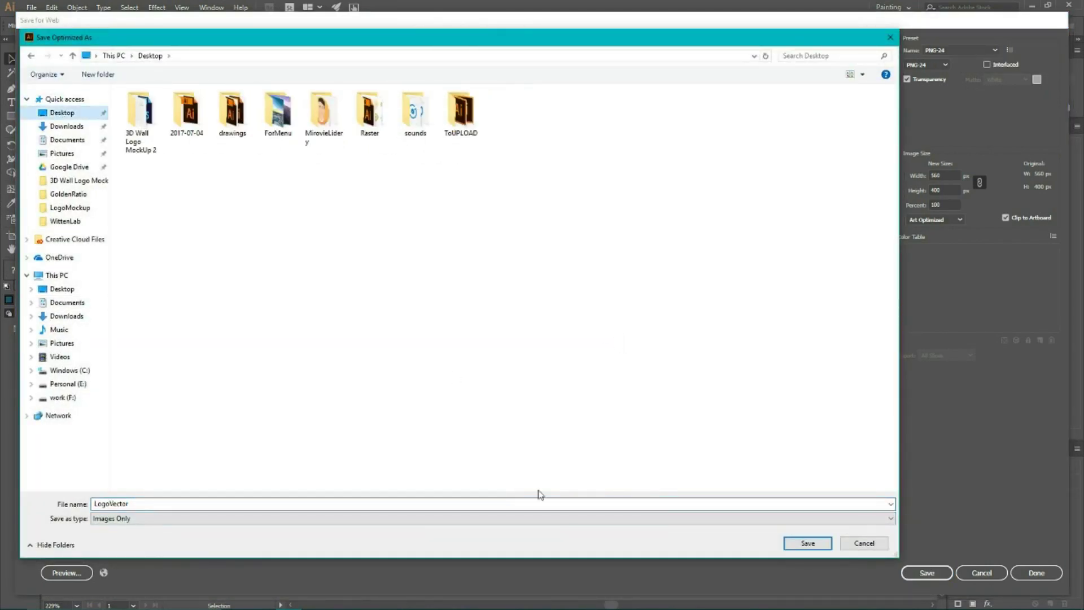
pyautogui.click(808, 542)
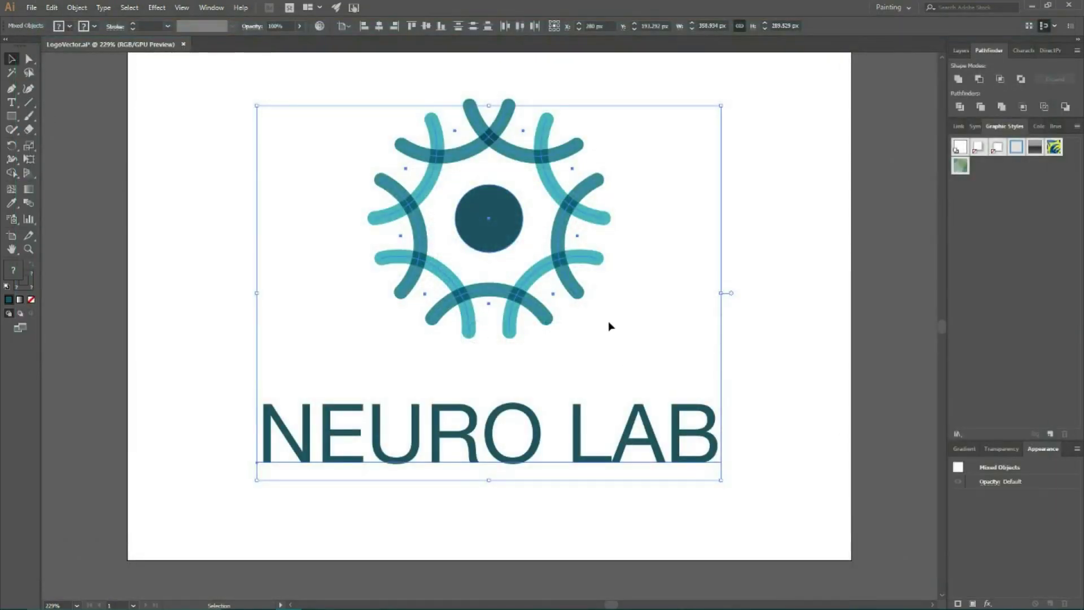
# - In the paper mockup's smart object, place LogoVector embedded and scale it to about 318%
pyautogui.click(339, 601)
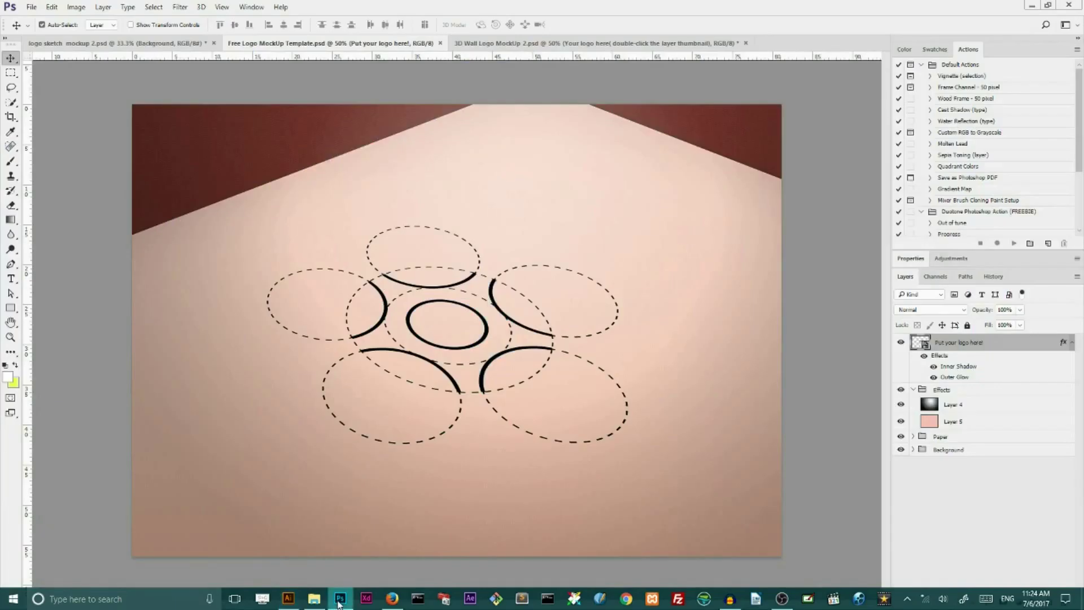
pyautogui.doubleClick(921, 344)
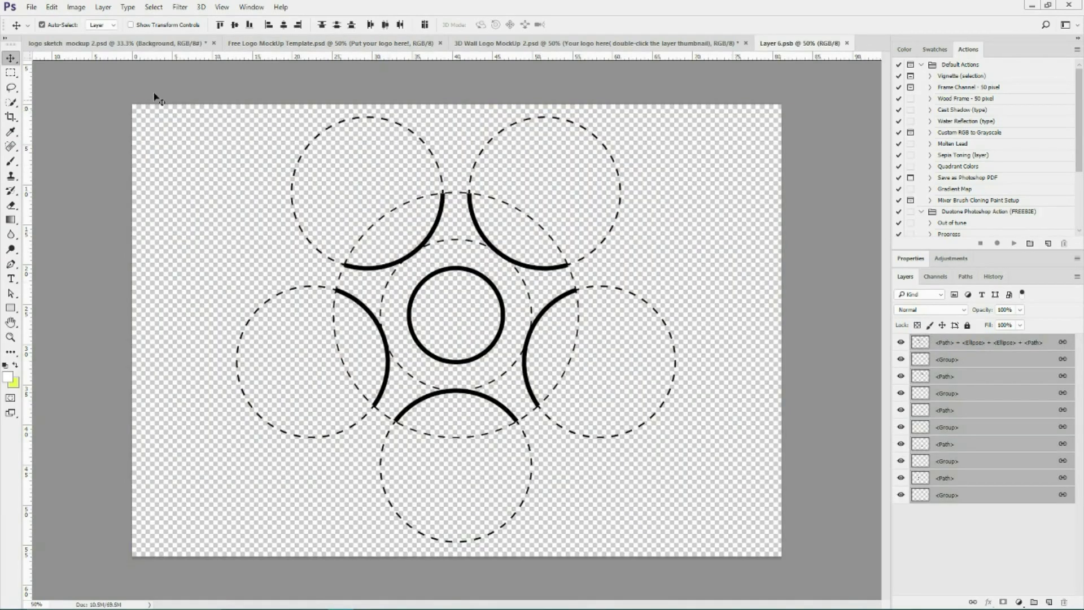
pyautogui.click(31, 8)
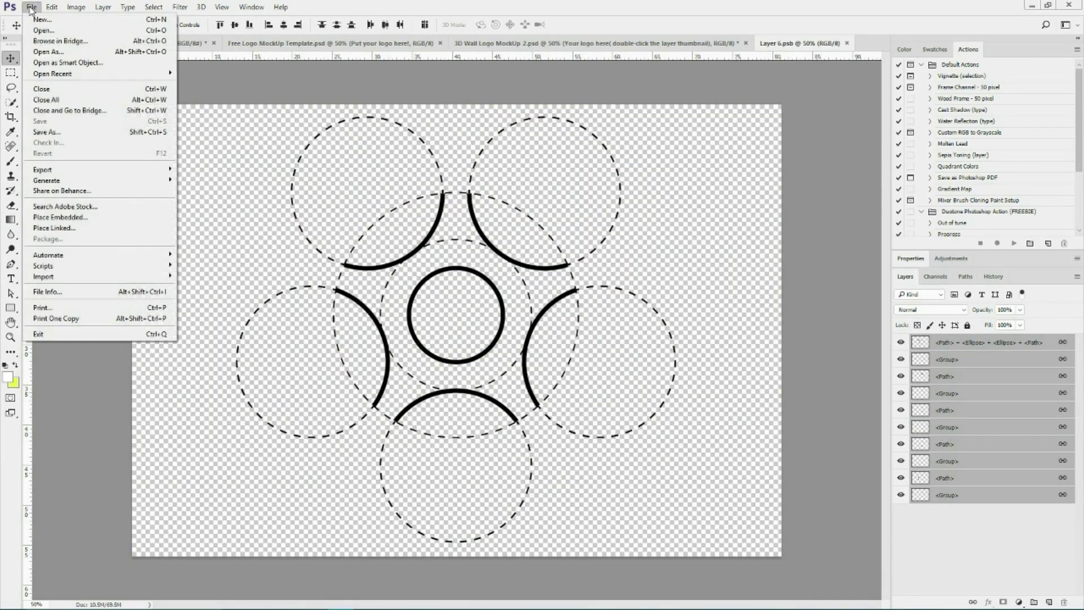
pyautogui.click(40, 218)
pyautogui.click(235, 171)
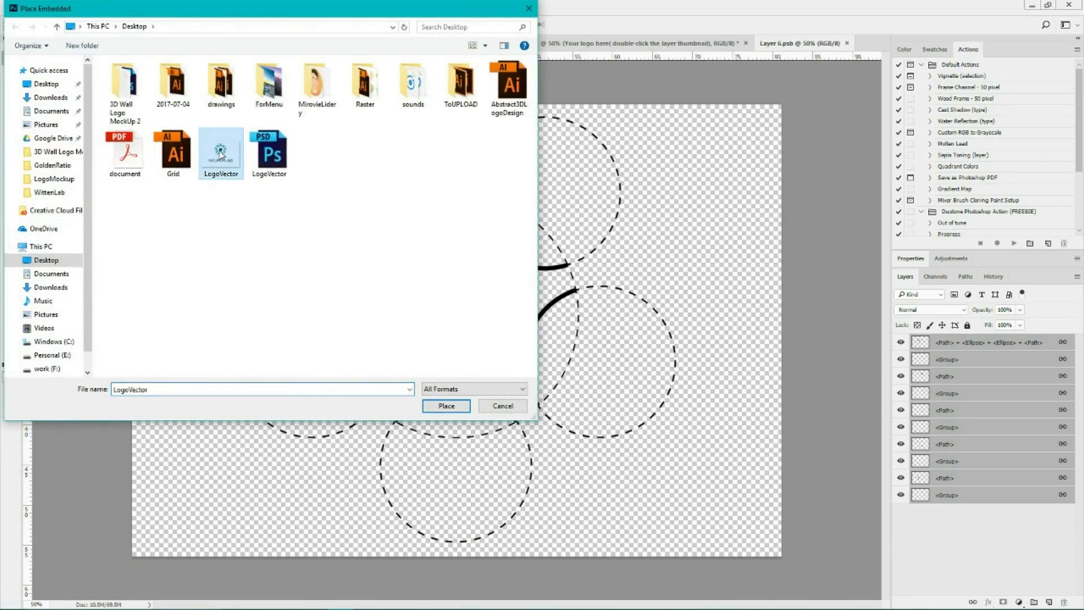
pyautogui.doubleClick(213, 156)
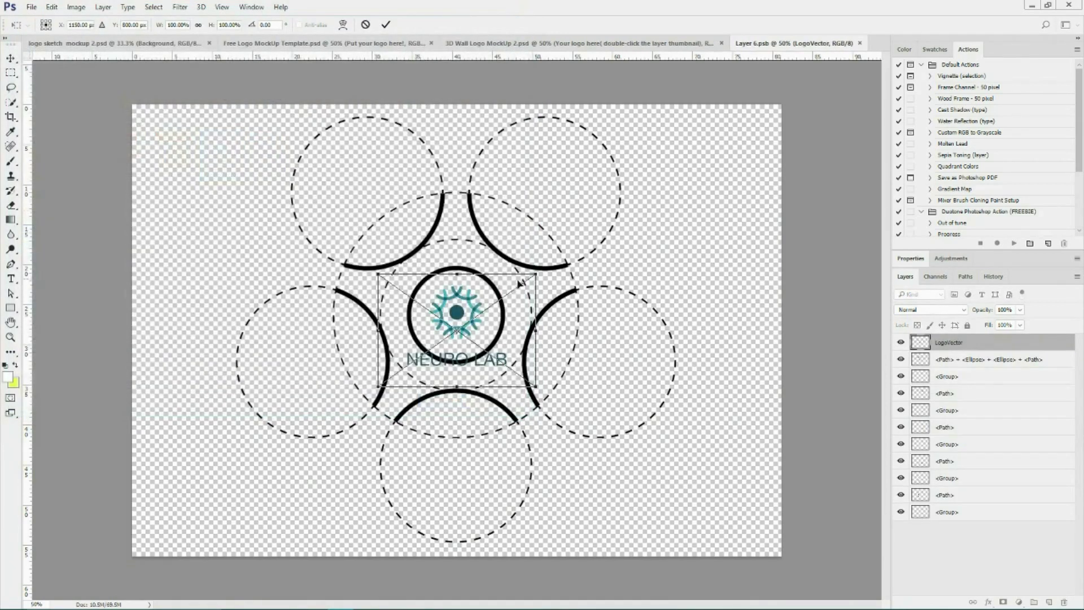
pyautogui.moveTo(537, 274); pyautogui.dragTo(708, 151)
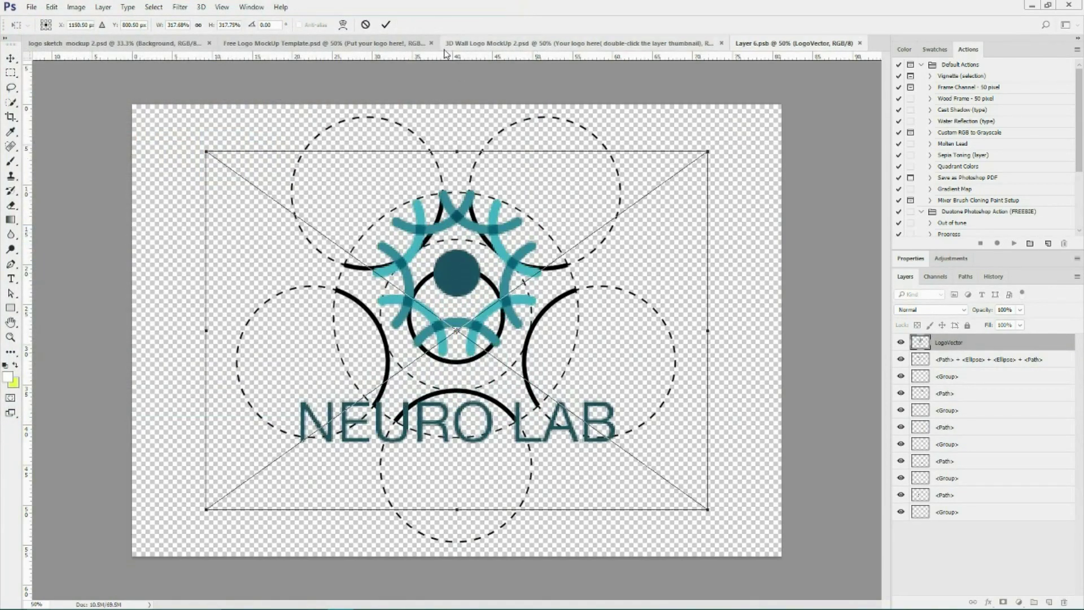
pyautogui.click(386, 26)
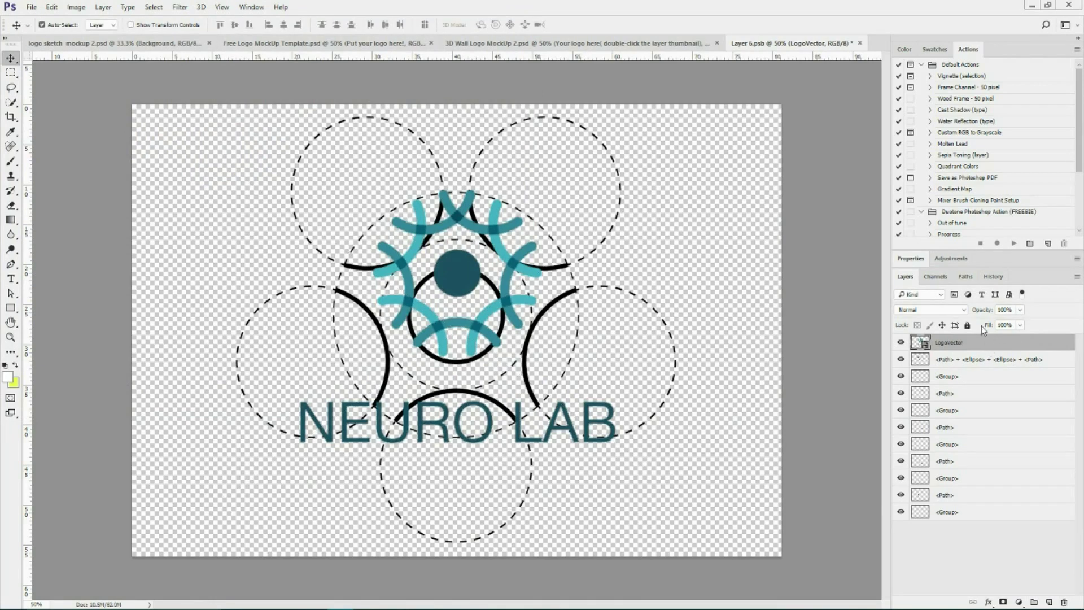
# - Delete the old dashed-circle, arc and circle sketch layers, then save and close the contents
pyautogui.click(972, 360)
pyautogui.press('Delete')
pyautogui.press('Delete')
pyautogui.press('Delete')
pyautogui.press('Delete')
pyautogui.press('Delete')
pyautogui.press('Delete')
pyautogui.press('Delete')
pyautogui.press('Delete')
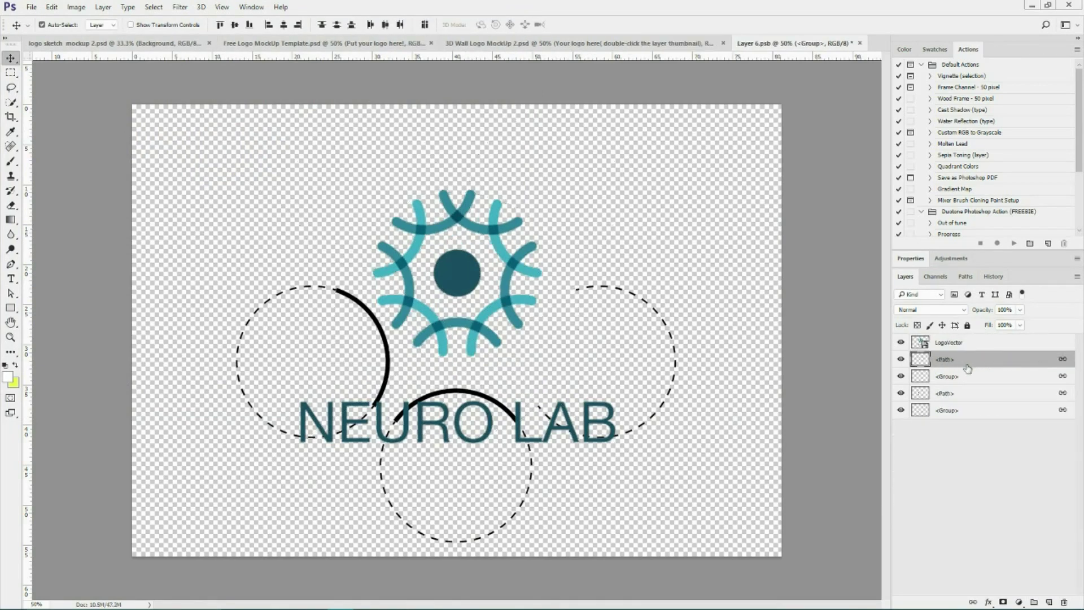
pyautogui.press('Delete')
pyautogui.press('Delete')
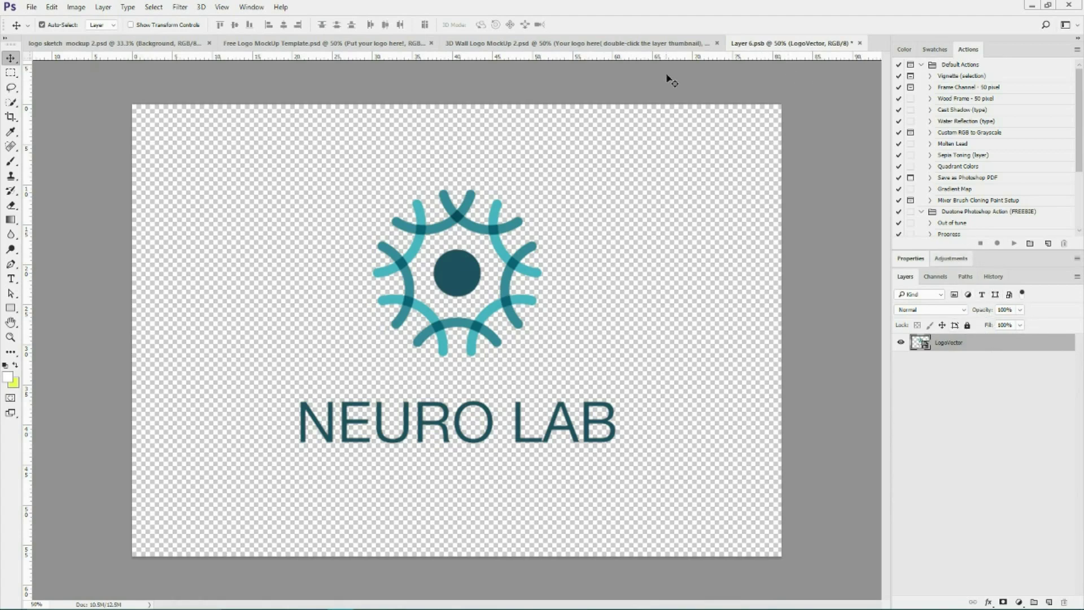
pyautogui.click(859, 43)
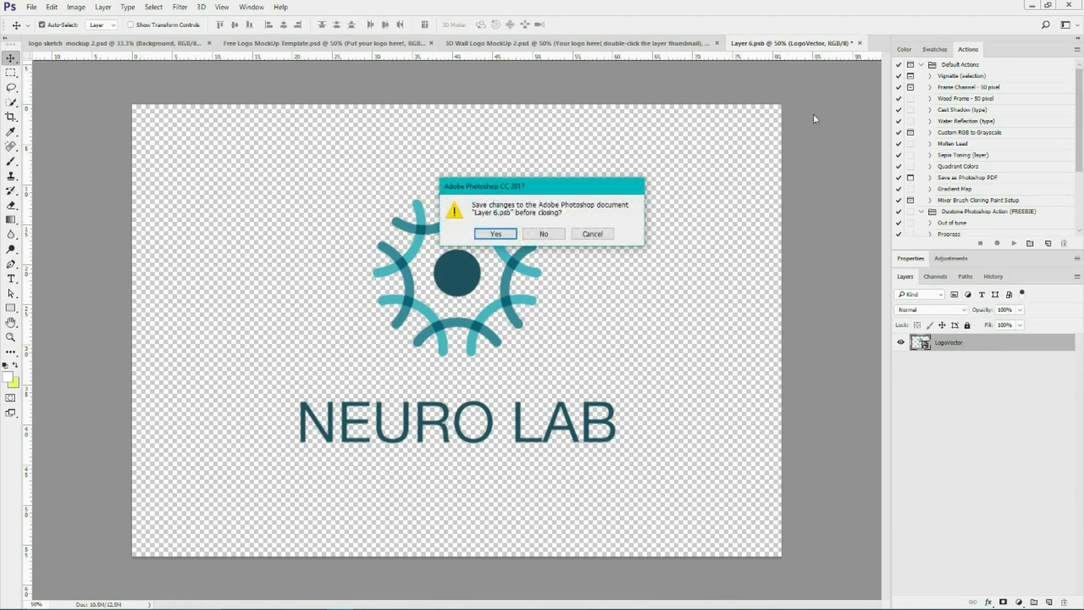
pyautogui.click(495, 234)
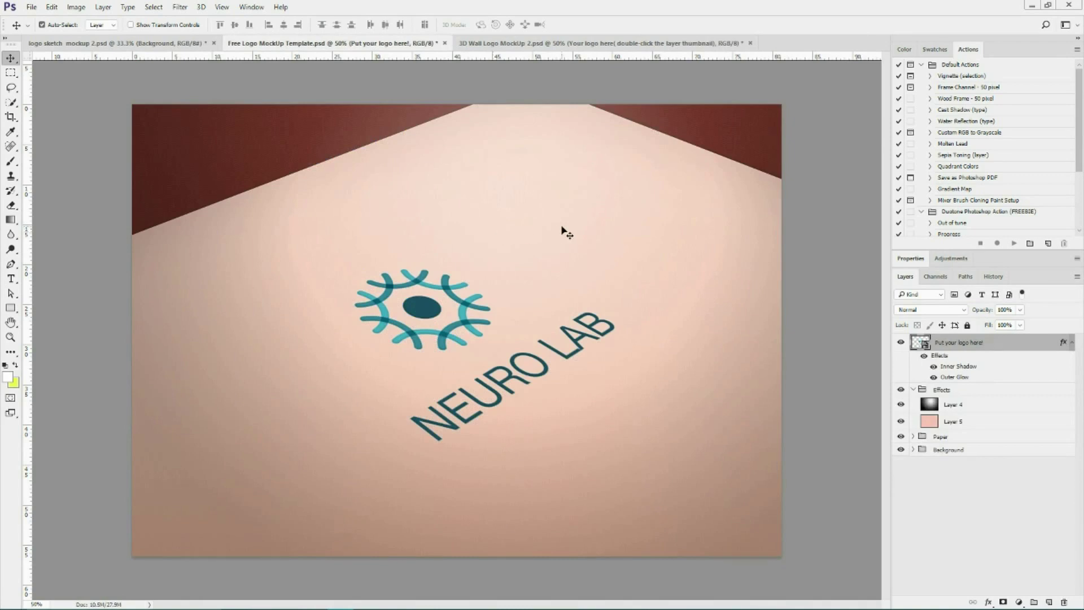